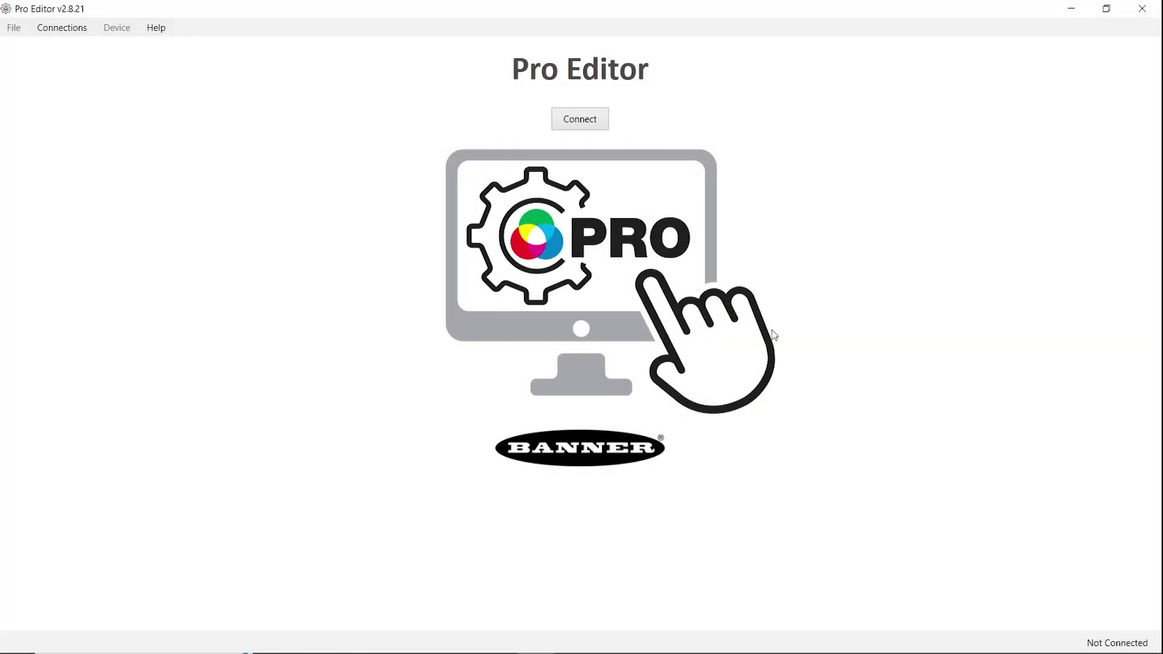
Step: Connect to the TL50P4Q tower light on COM4 and open its Timer application
click(598, 122)
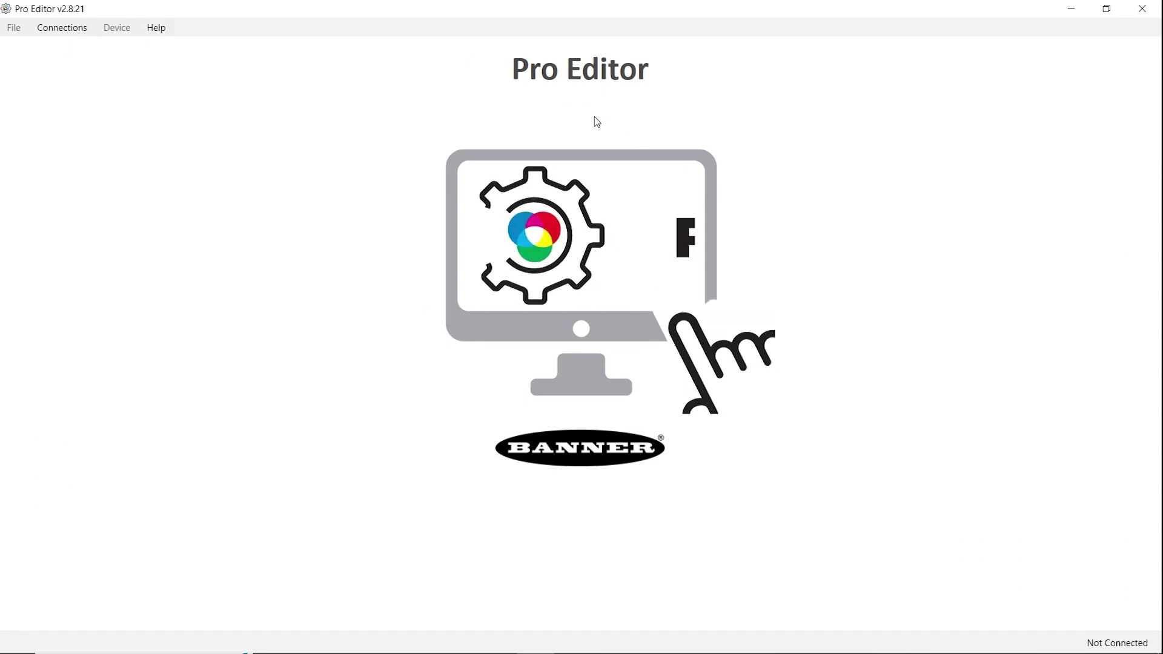
click(582, 280)
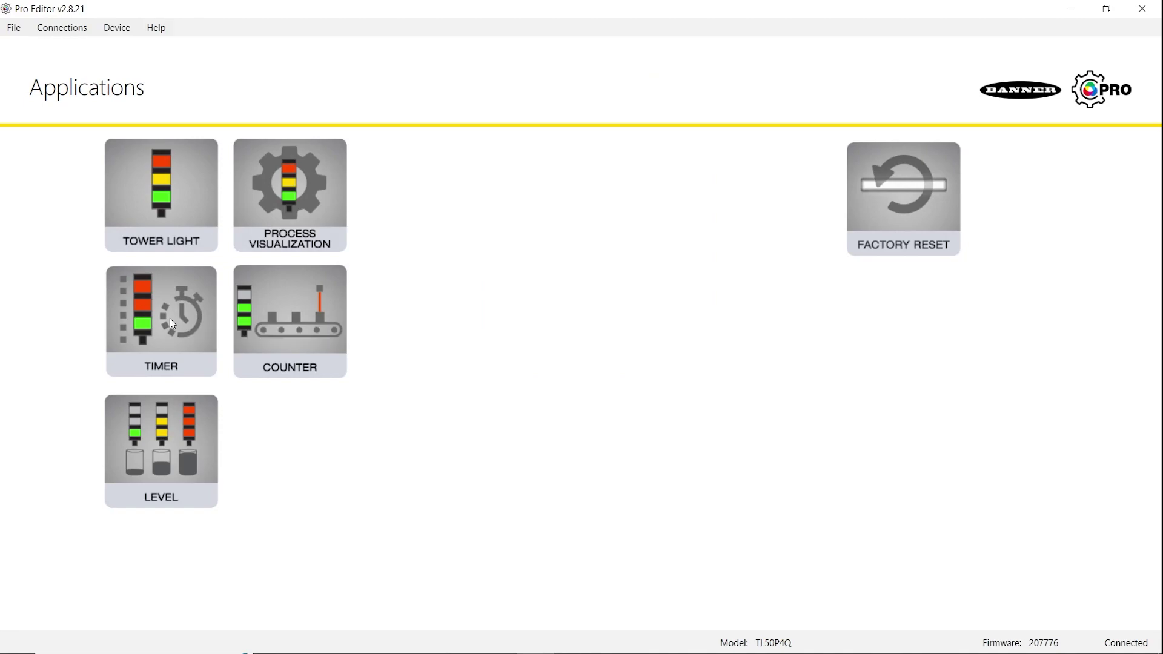
click(169, 318)
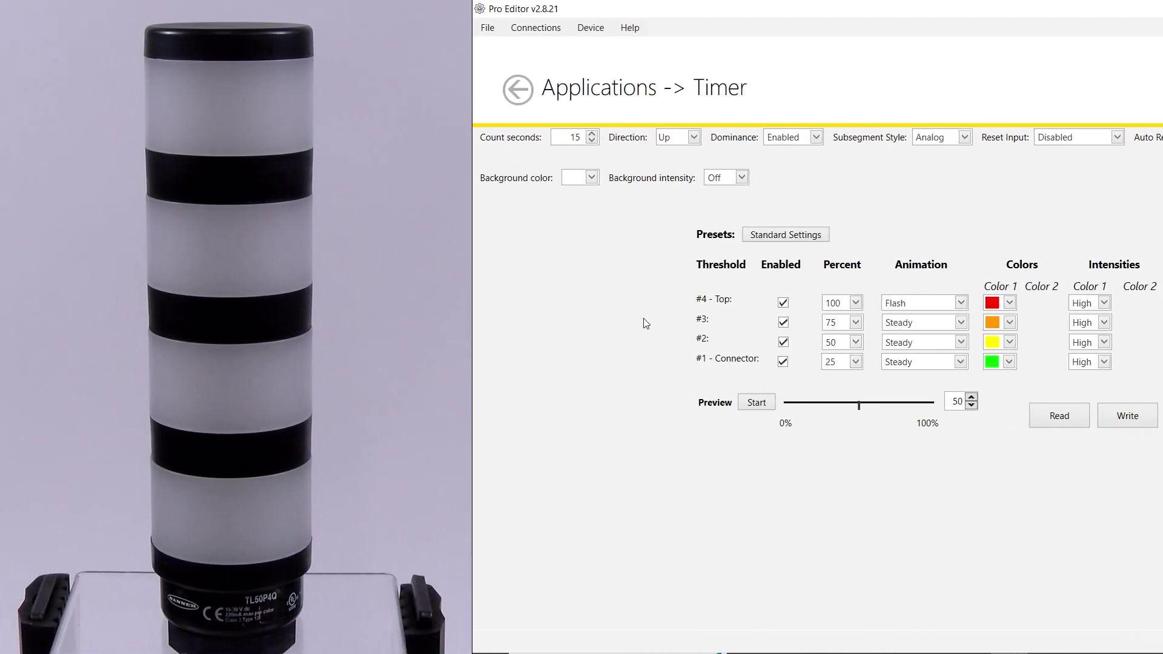
Step: Start a Timer preview at about 5 percent, keeping threshold #4 at 100 percent
click(758, 405)
mouse_move(860, 405)
mouse_down()
mouse_move(793, 407)
mouse_move(937, 404)
mouse_up()
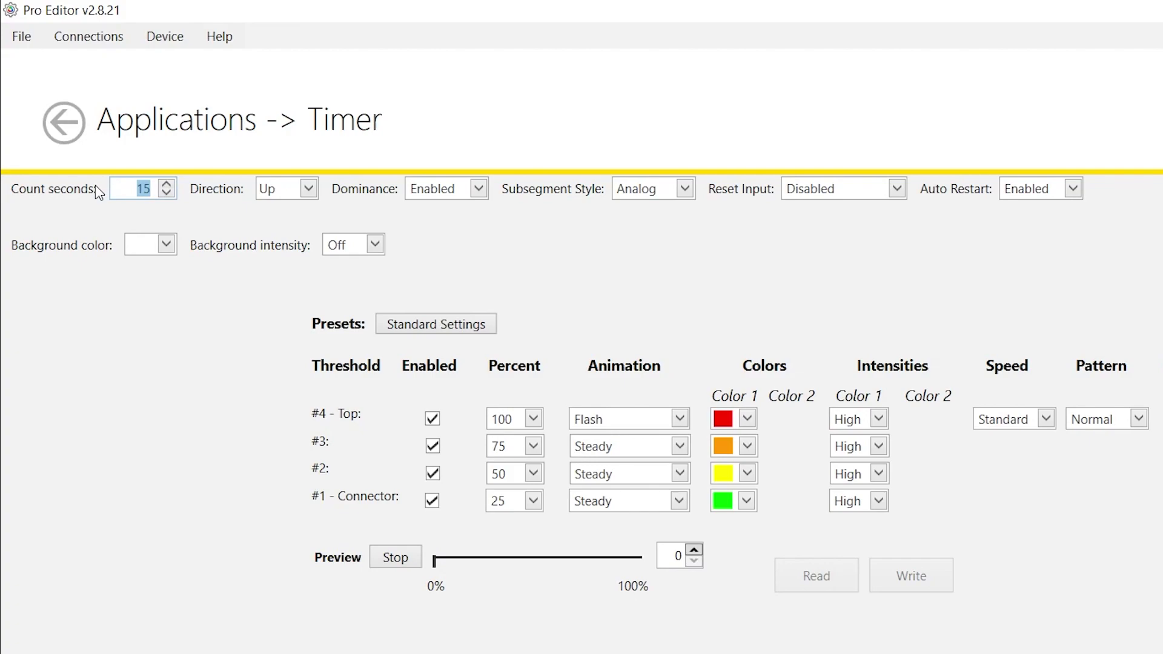
click(533, 423)
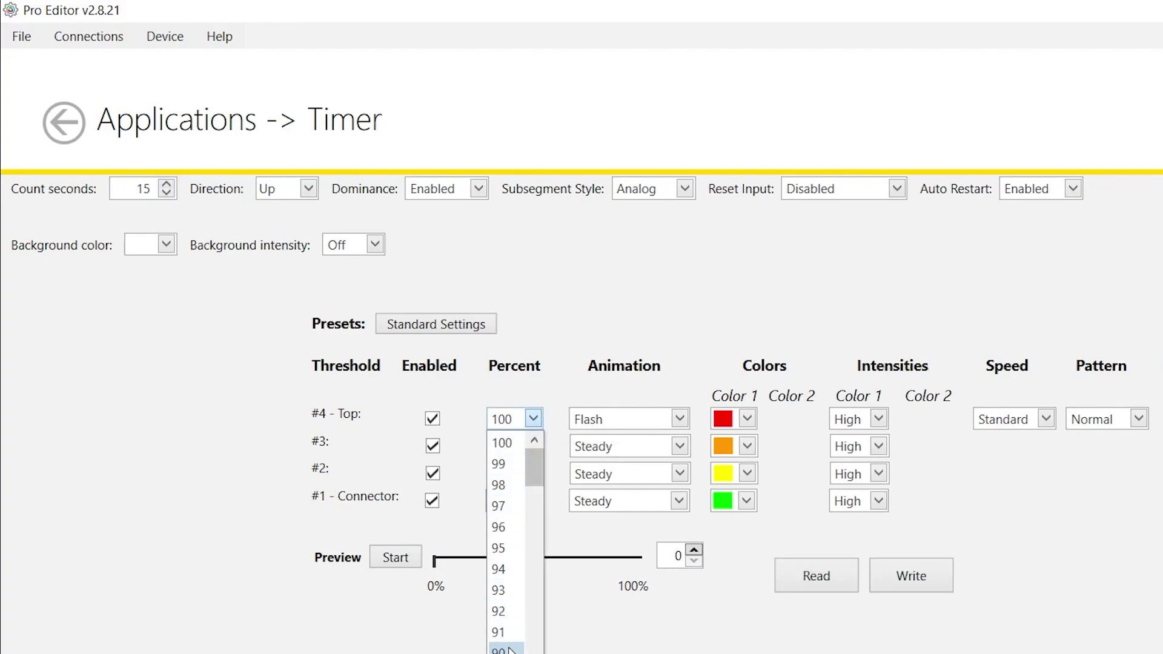
scroll(517, 527, down, 2)
scroll(517, 528, down, 3)
scroll(515, 533, down, 4)
scroll(513, 531, down, 2)
scroll(511, 523, down, 6)
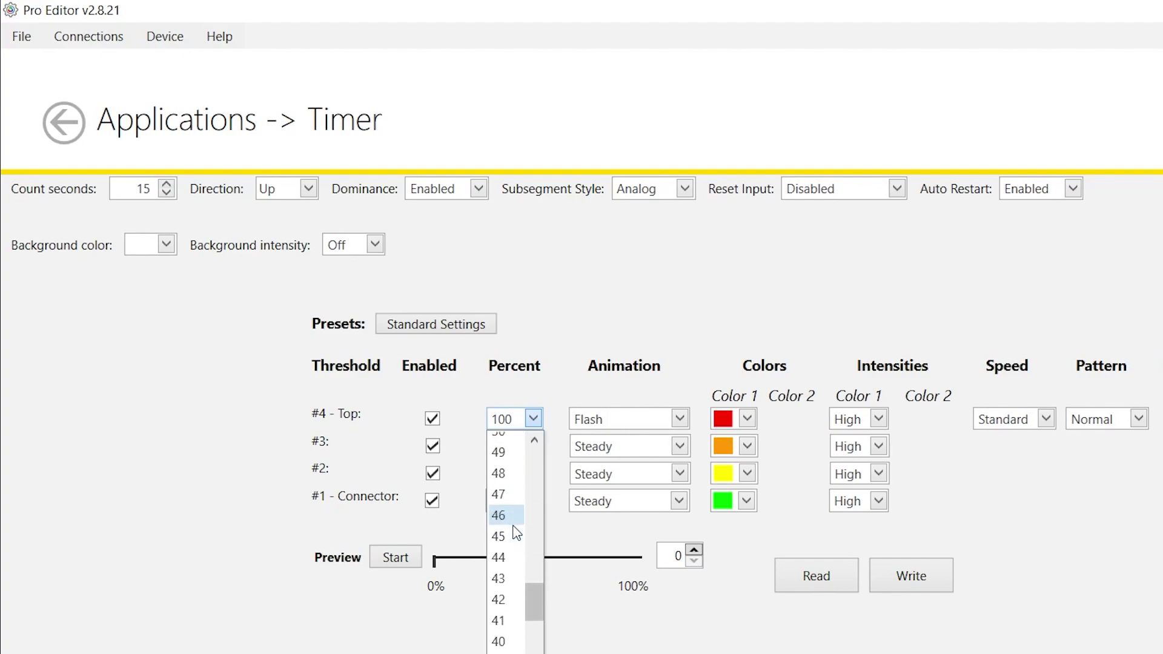
click(584, 383)
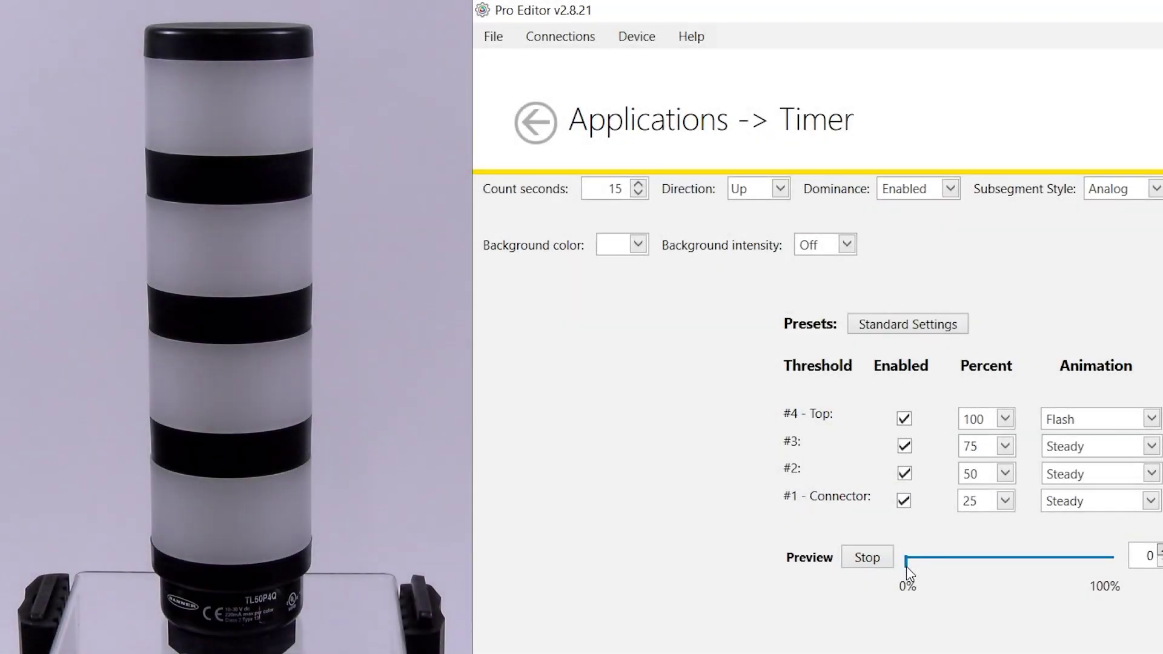
Step: Advance the preview to about 50 percent and set Dominance to Disabled
mouse_move(930, 571)
mouse_down()
mouse_move(1013, 585)
mouse_move(1118, 571)
mouse_move(907, 573)
mouse_up()
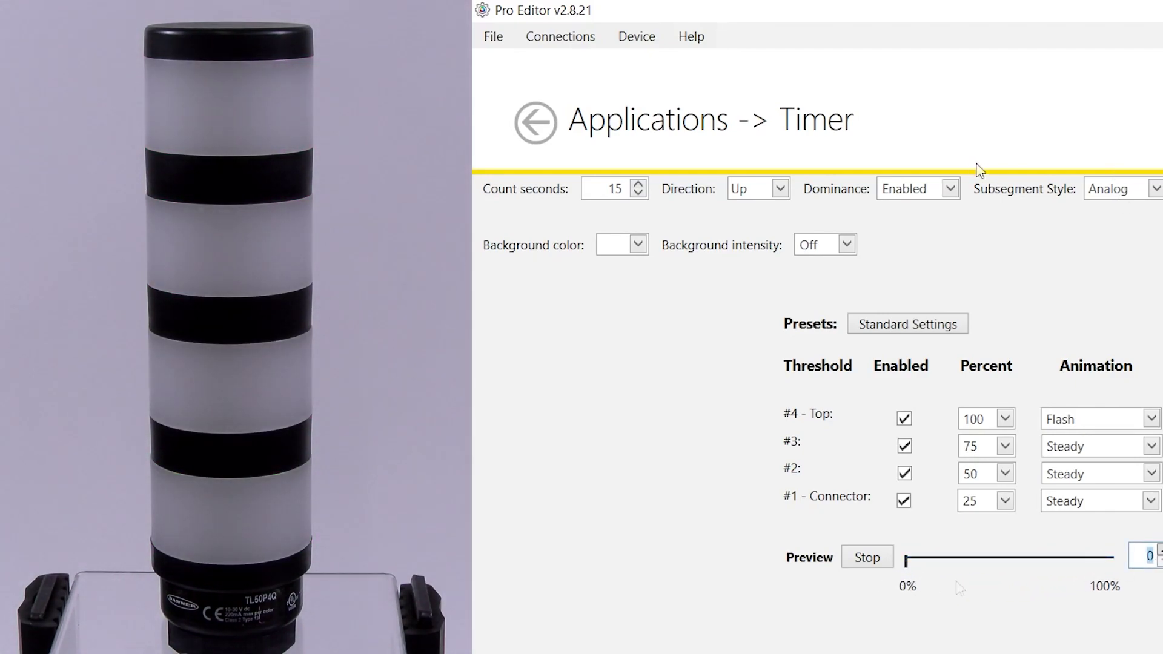
click(937, 189)
click(941, 214)
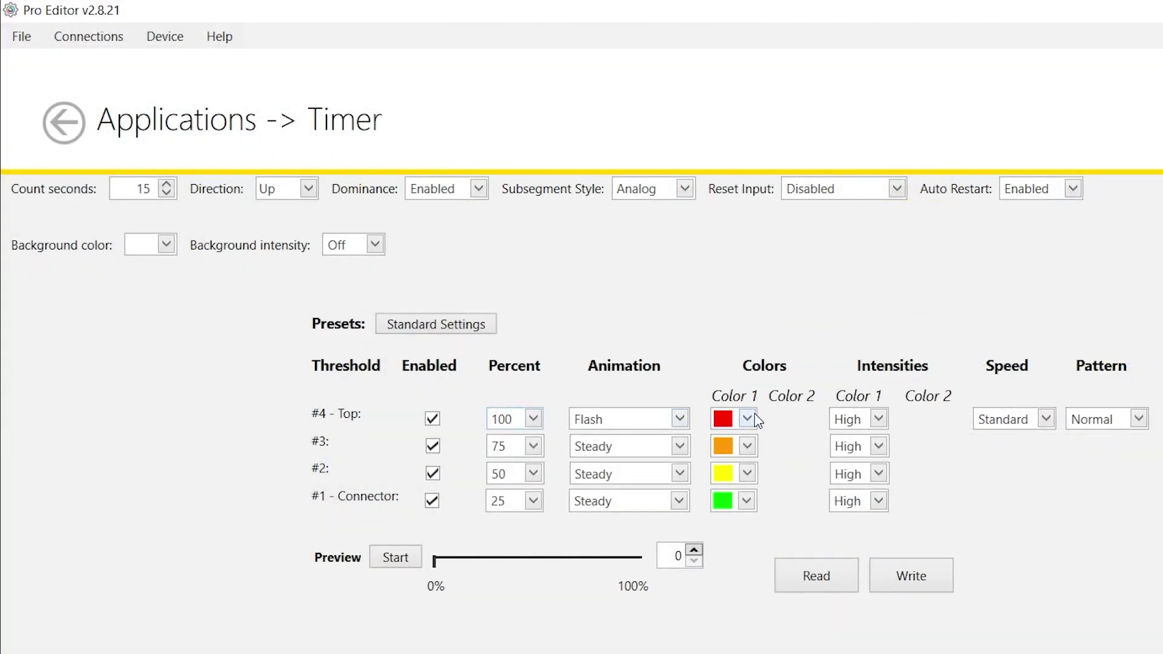
Step: Keep threshold #4 at Red with Flash animation, then stop the preview
click(749, 419)
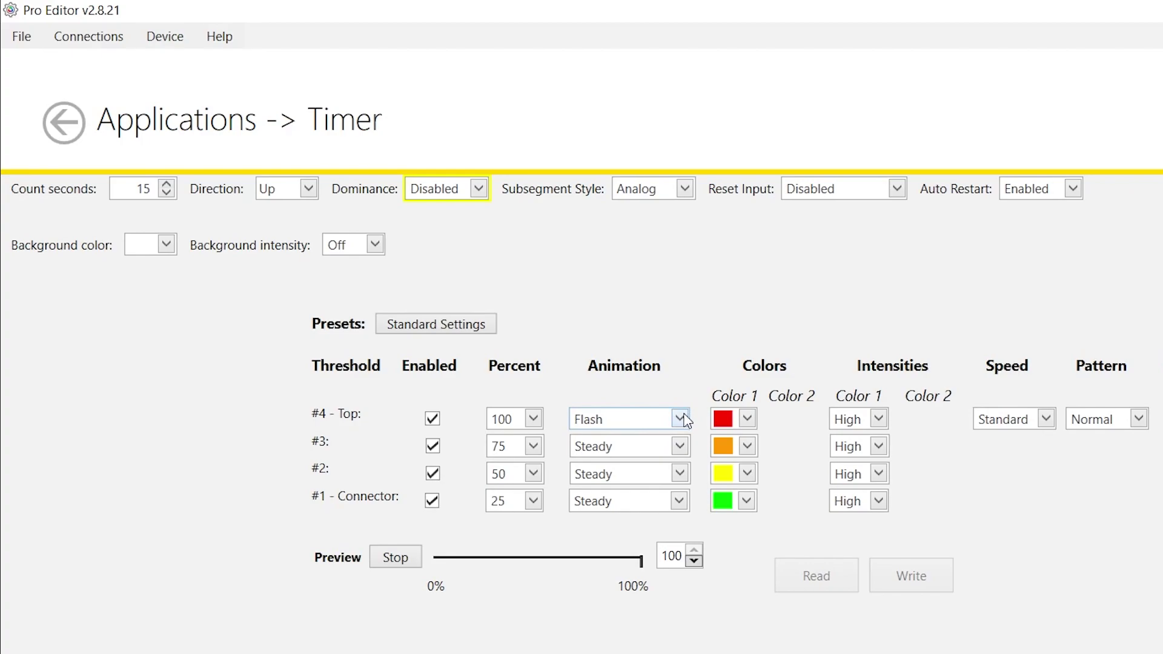
click(681, 418)
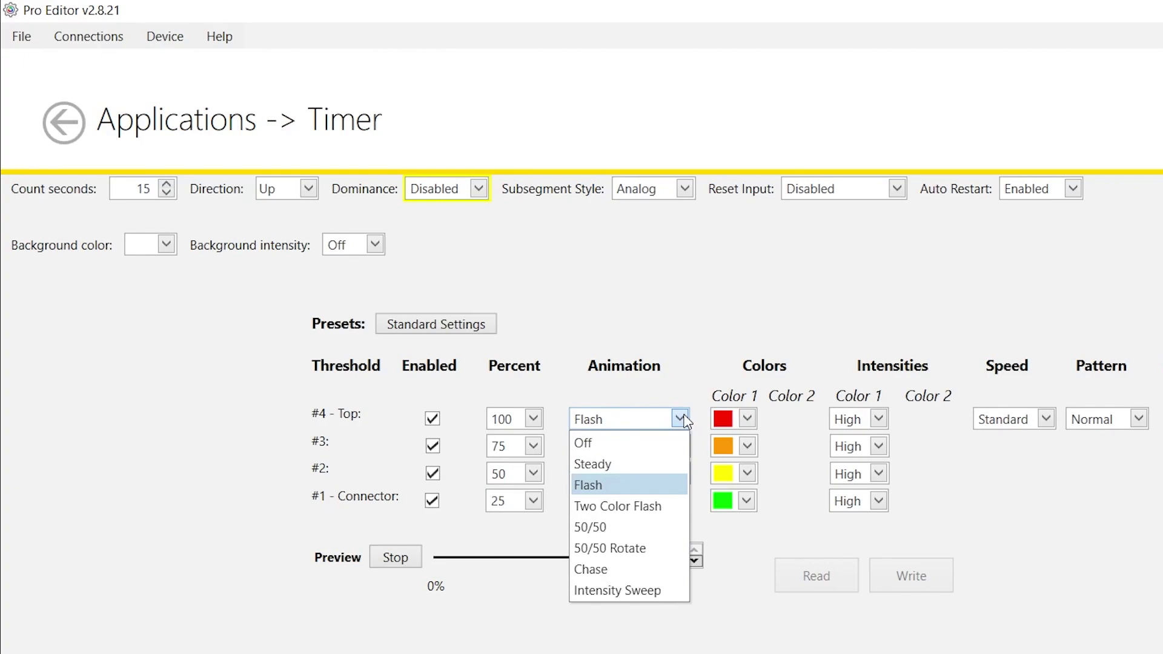
click(685, 421)
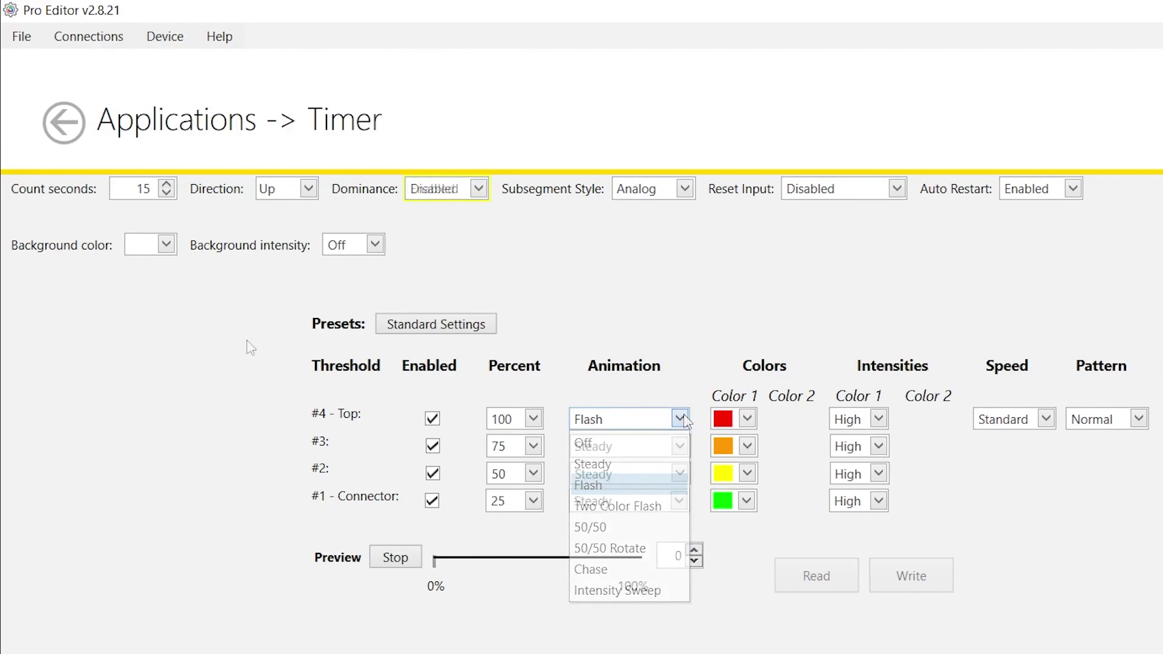
click(393, 559)
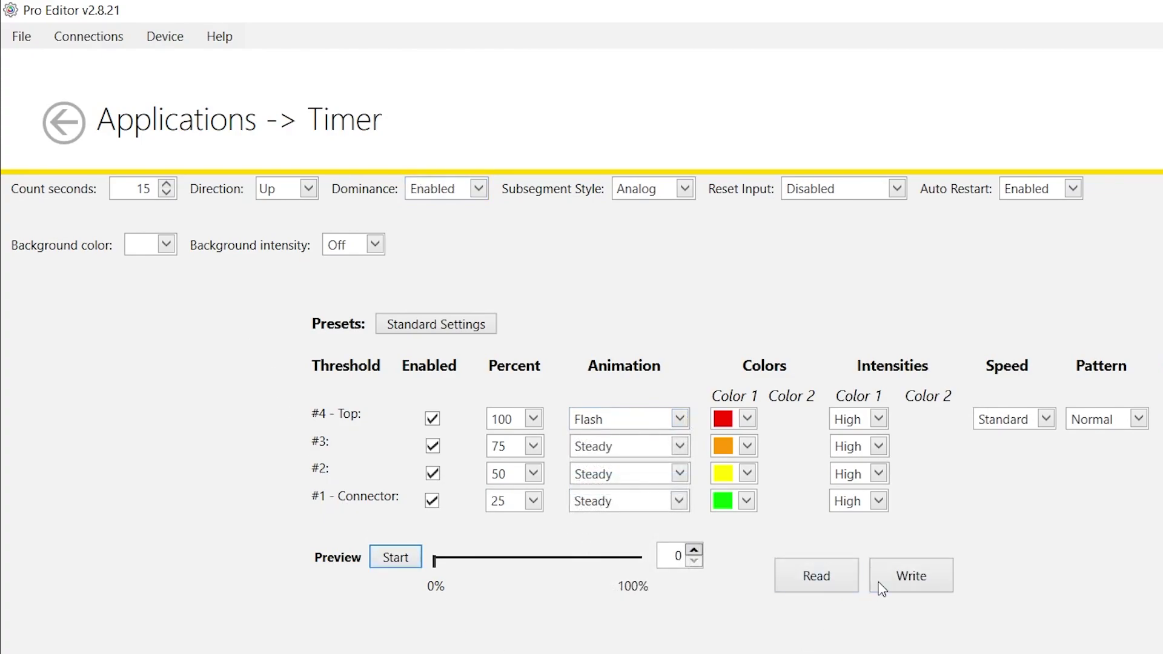
Step: Write the Timer settings to the tower light and view its wiring diagram
click(934, 574)
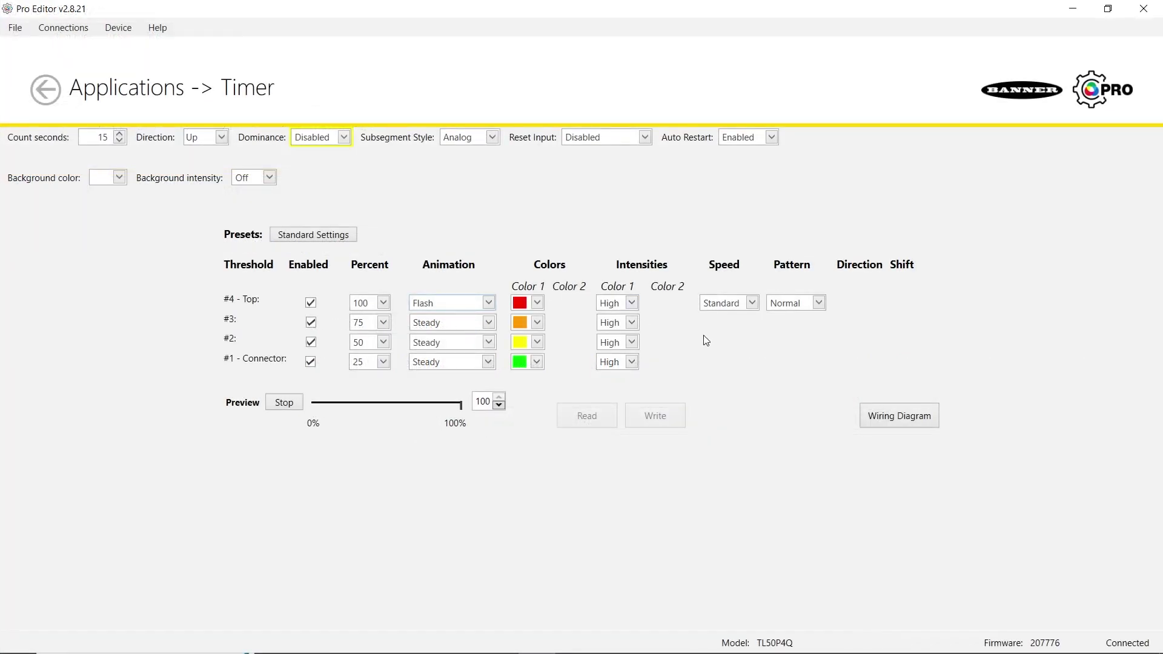
click(889, 415)
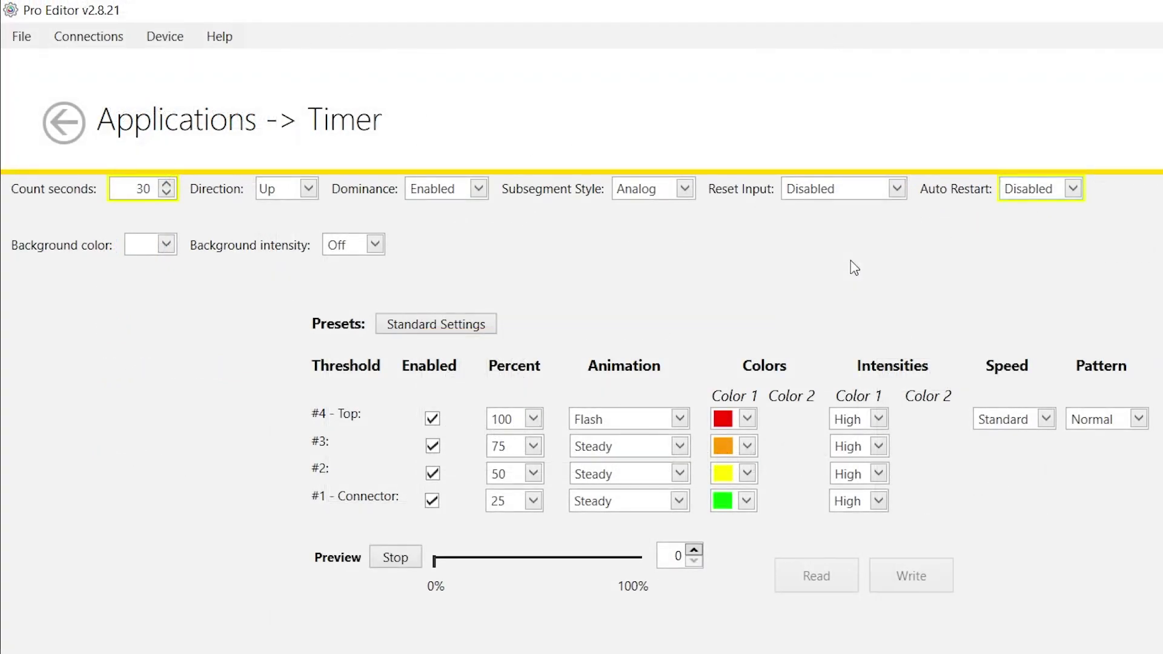
click(1061, 193)
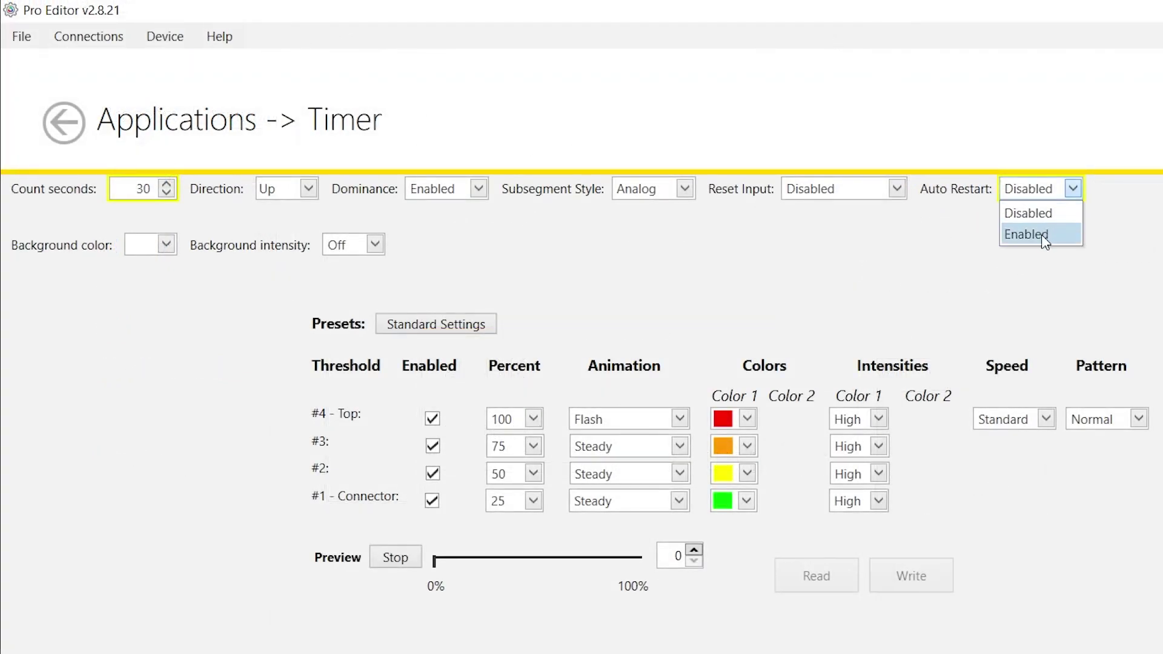